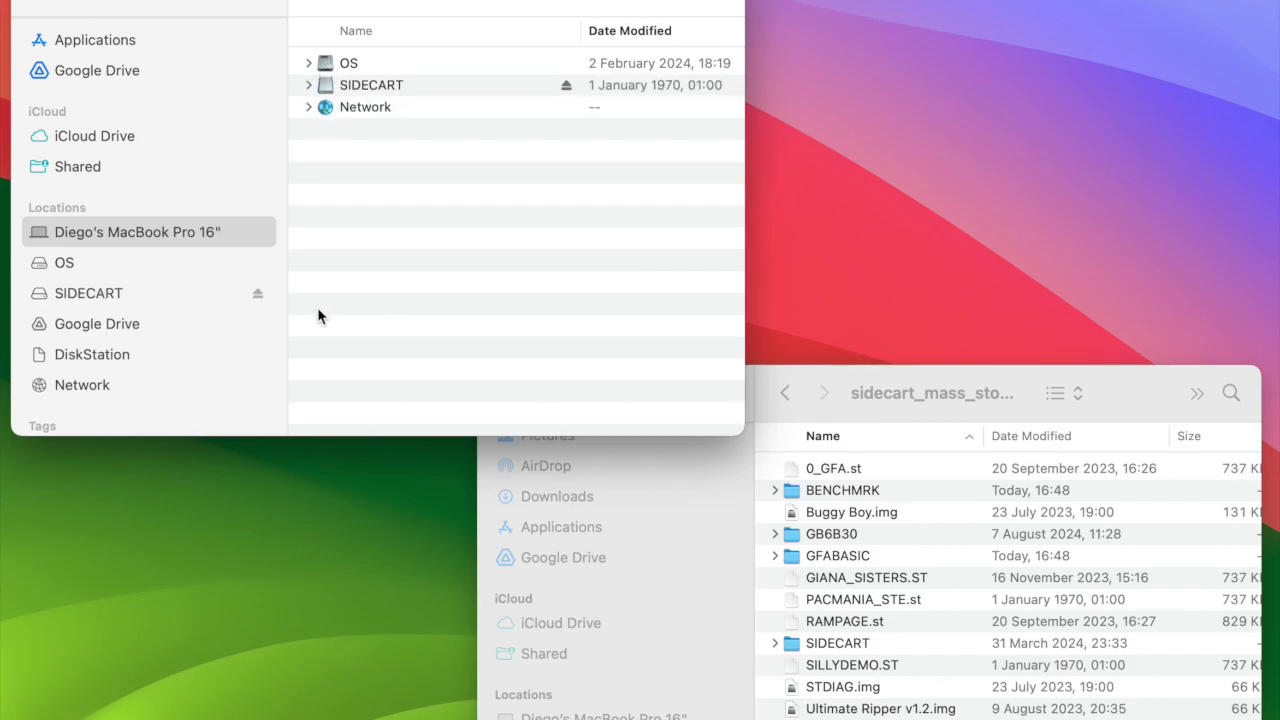
Open the mounted SIDECART volume from the Finder sidebar
left_click(91, 298)
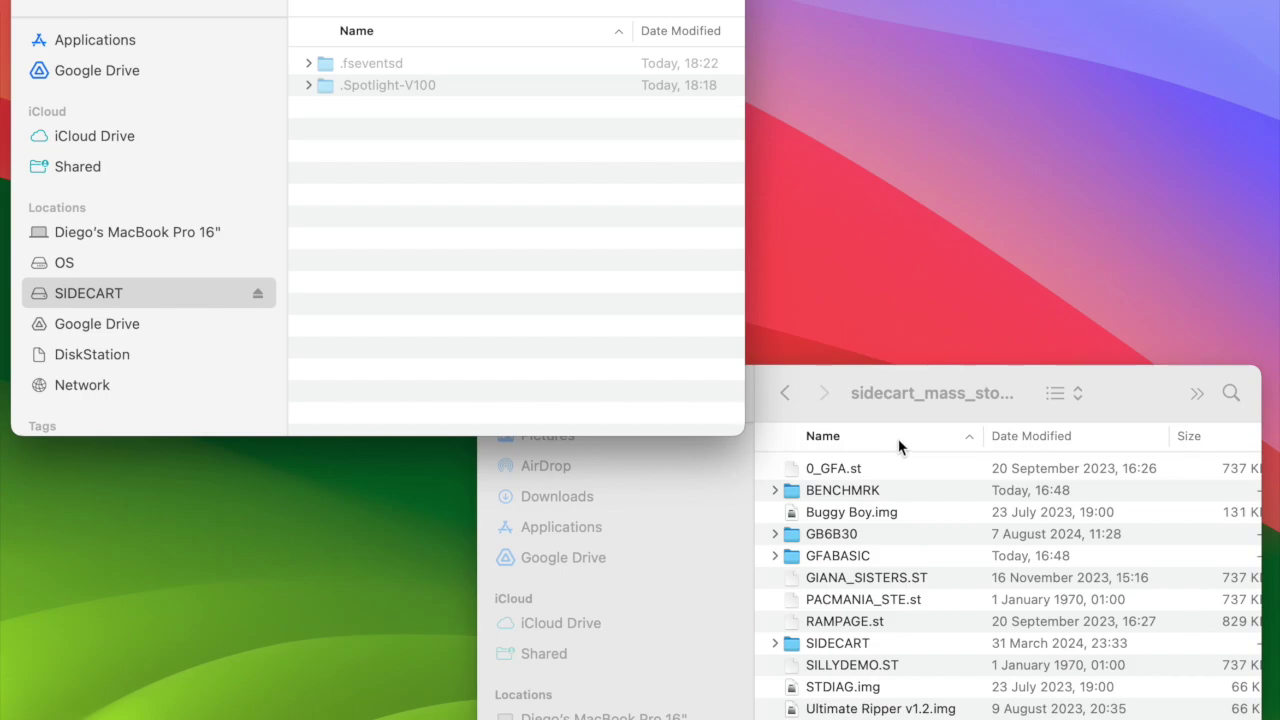
Create a new folder named roms at the top of the SIDECART volume
left_click(92, 301)
right_click(348, 152)
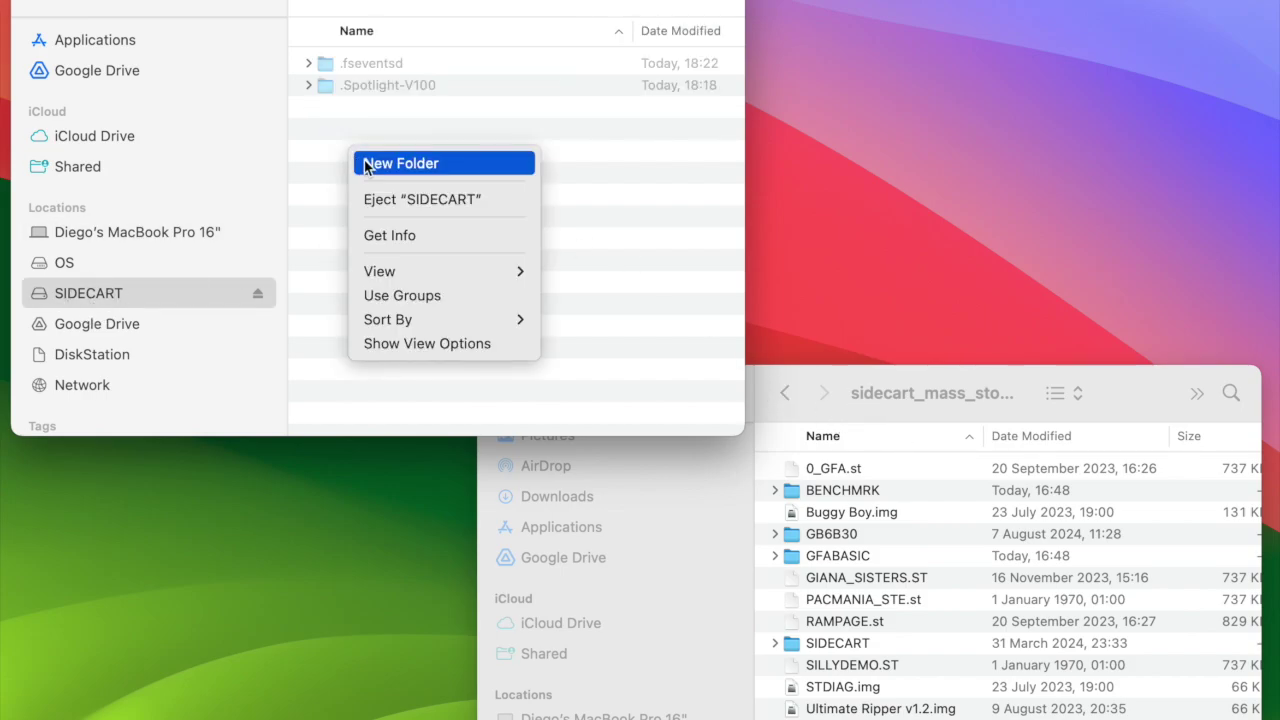
left_click(366, 166)
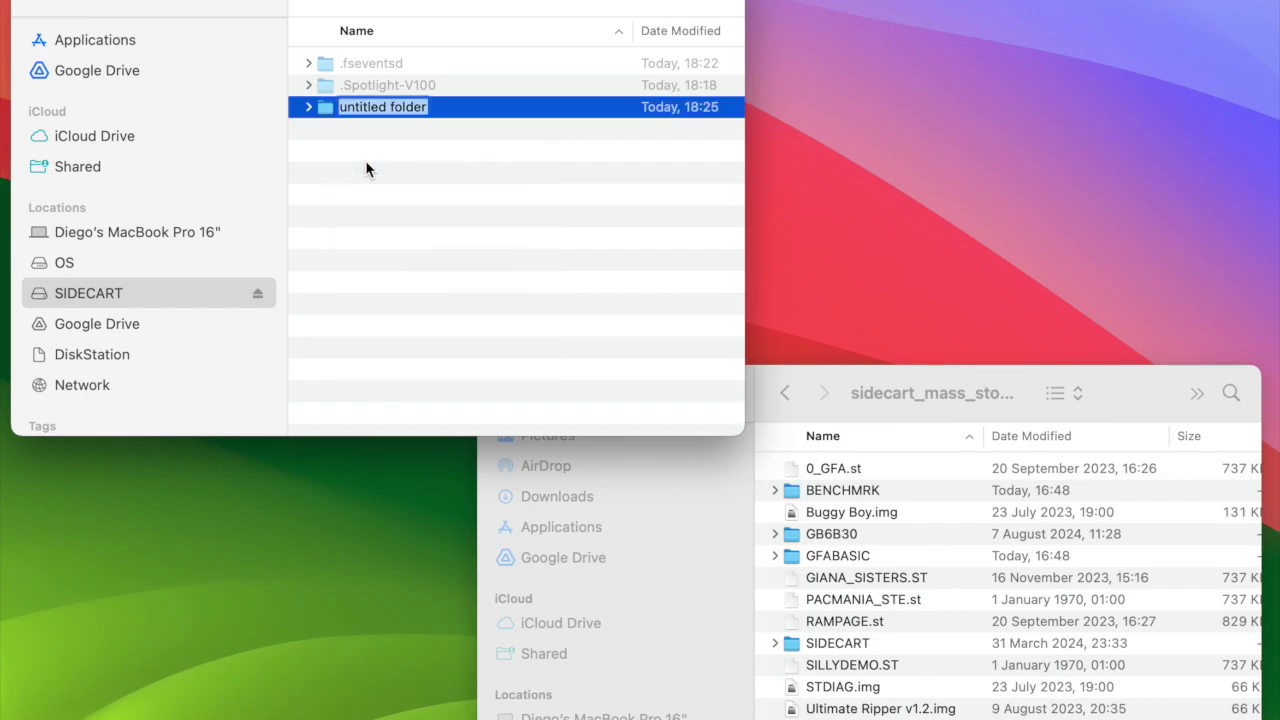
type("roms")
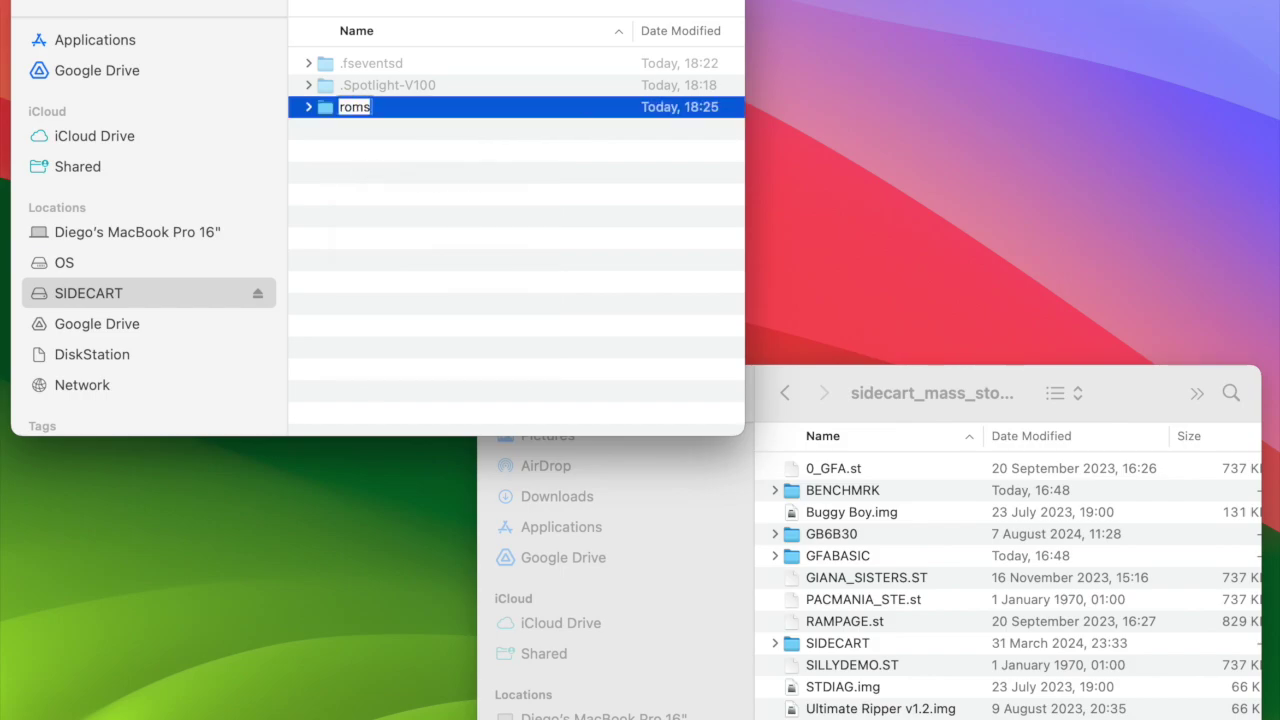
key("Return")
Copy Buggy Boy.img, STDIAG.img and Ultimate Ripper v1.2.img into the roms folder
left_click(828, 522)
left_click(828, 522)
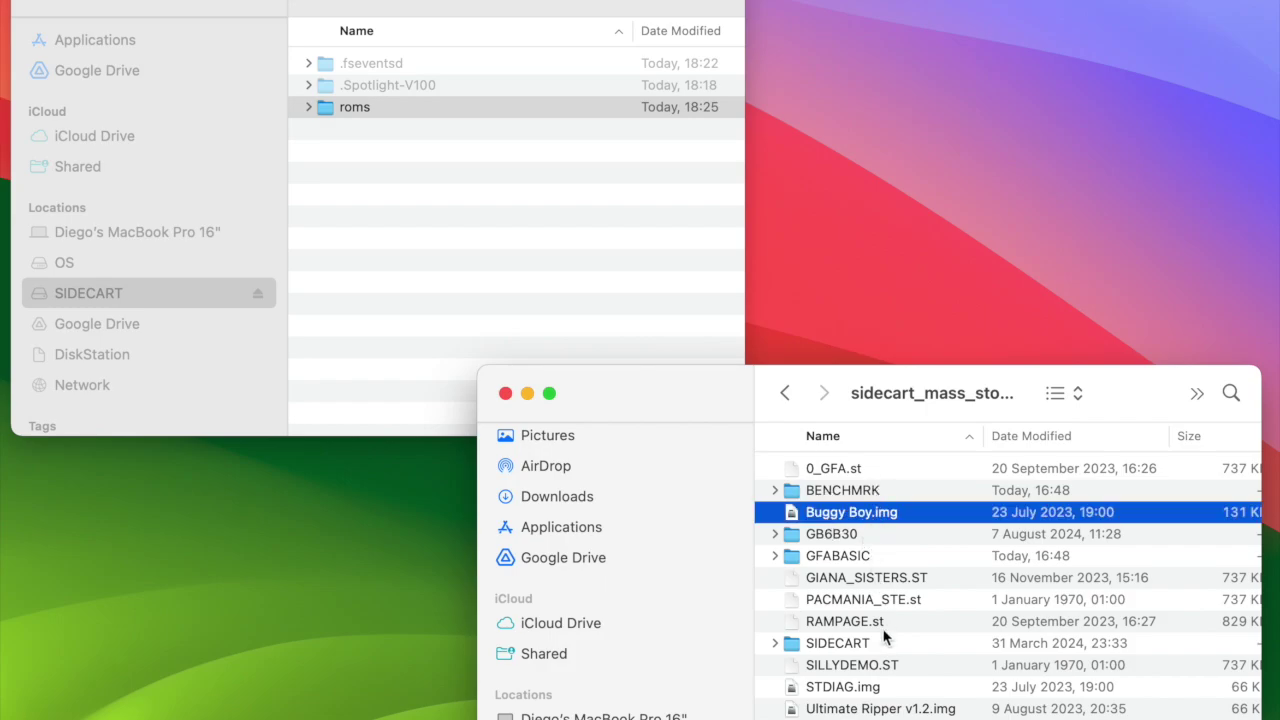
left_click(882, 709, "super")
left_click(851, 688, "super")
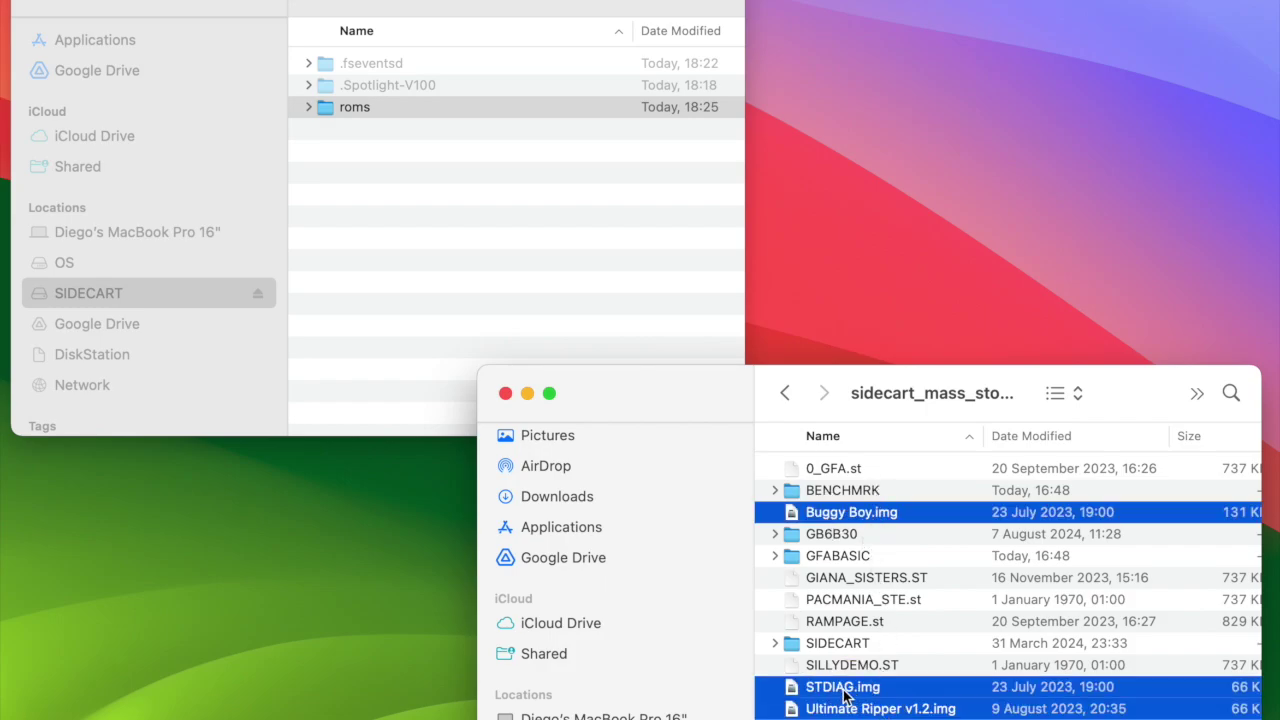
left_click_drag(851, 688, 368, 110)
left_click(345, 148)
right_click(340, 148)
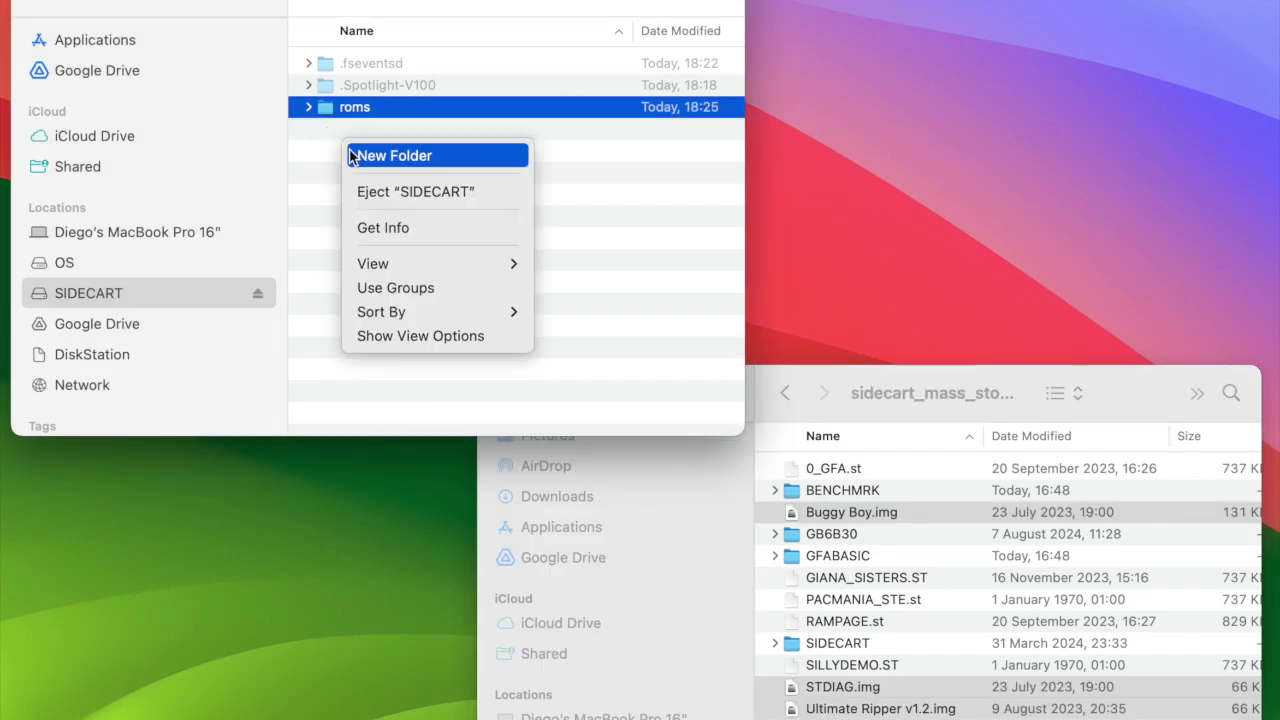
Create a new folder named floppies on the SIDECART volume
left_click(394, 156)
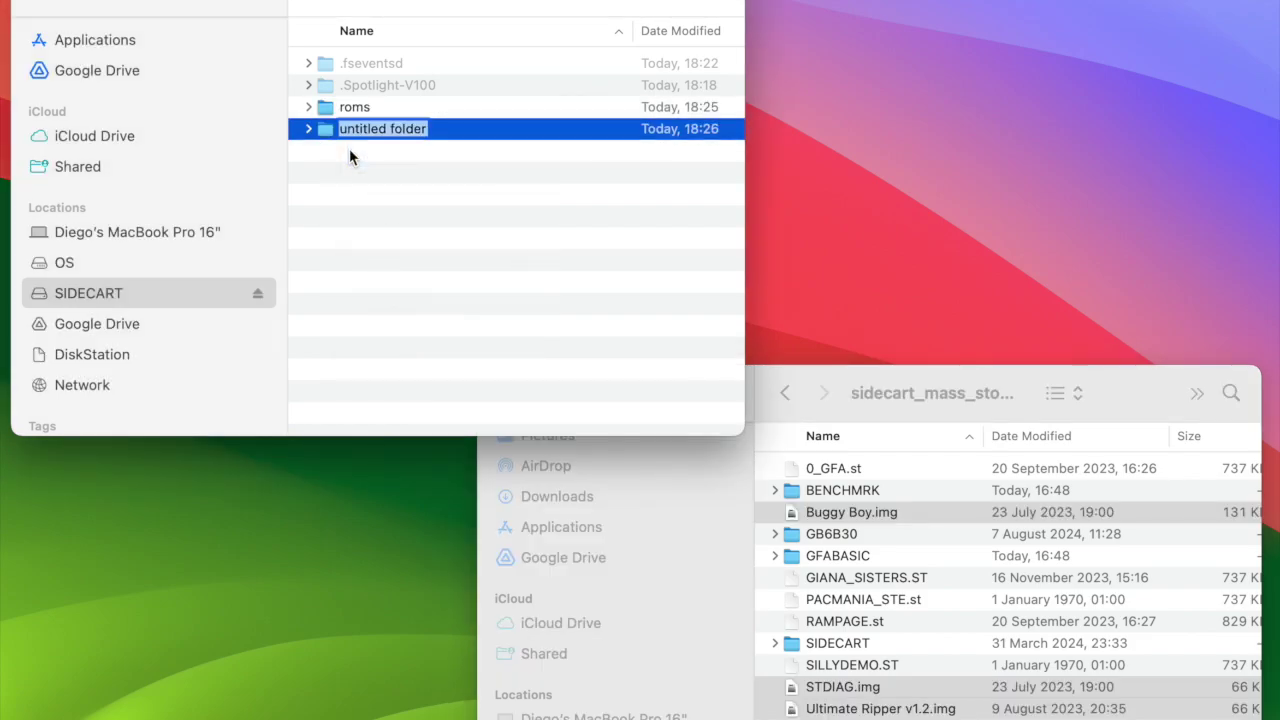
type("floppies")
key("Return")
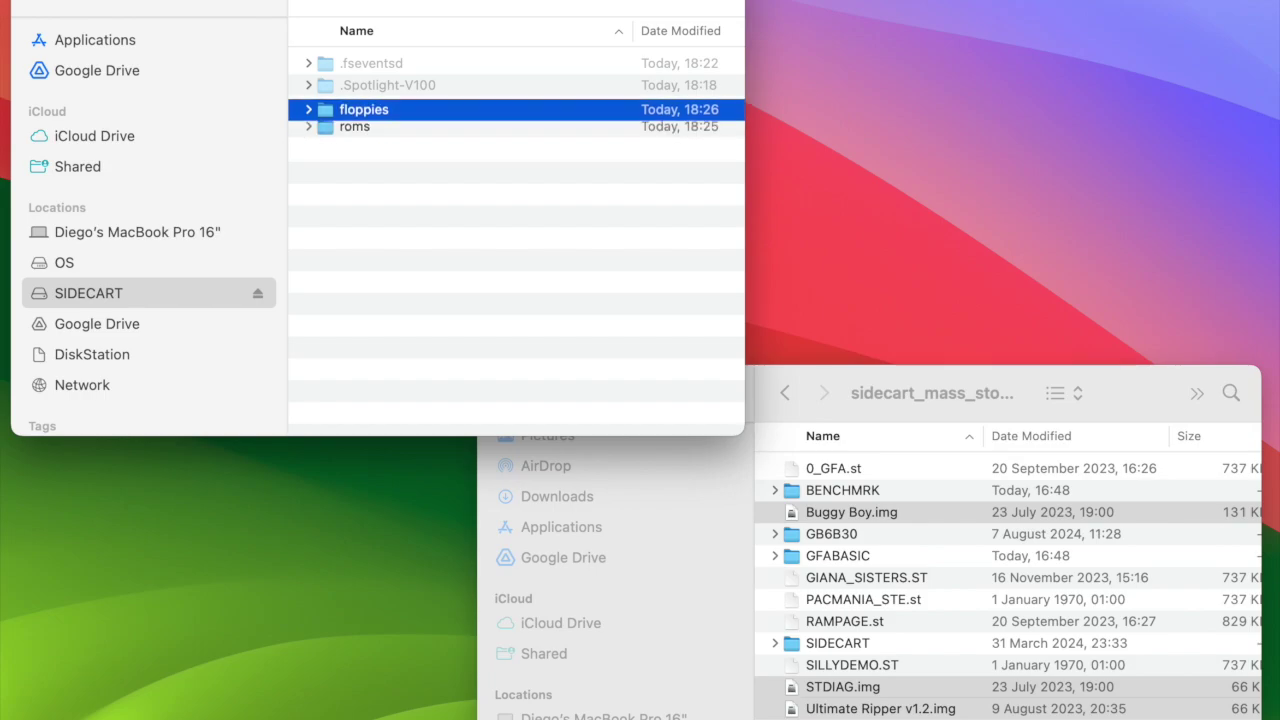
Copy 0_GFA.st, GIANA_SISTERS.ST, PACMANIA_STE.st, RAMPAGE.st and SILLYDEMO.ST into floppies
left_click(830, 468)
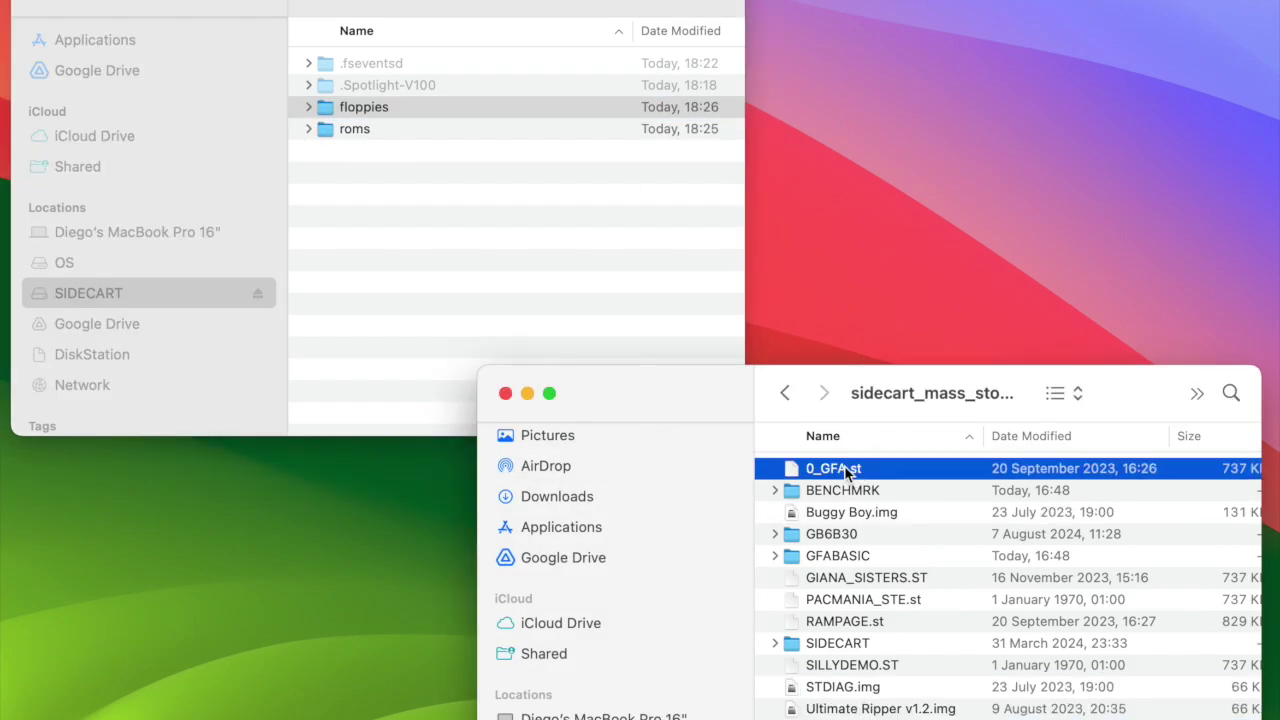
left_click(852, 580, "super")
left_click(863, 600, "super")
left_click(856, 622, "super")
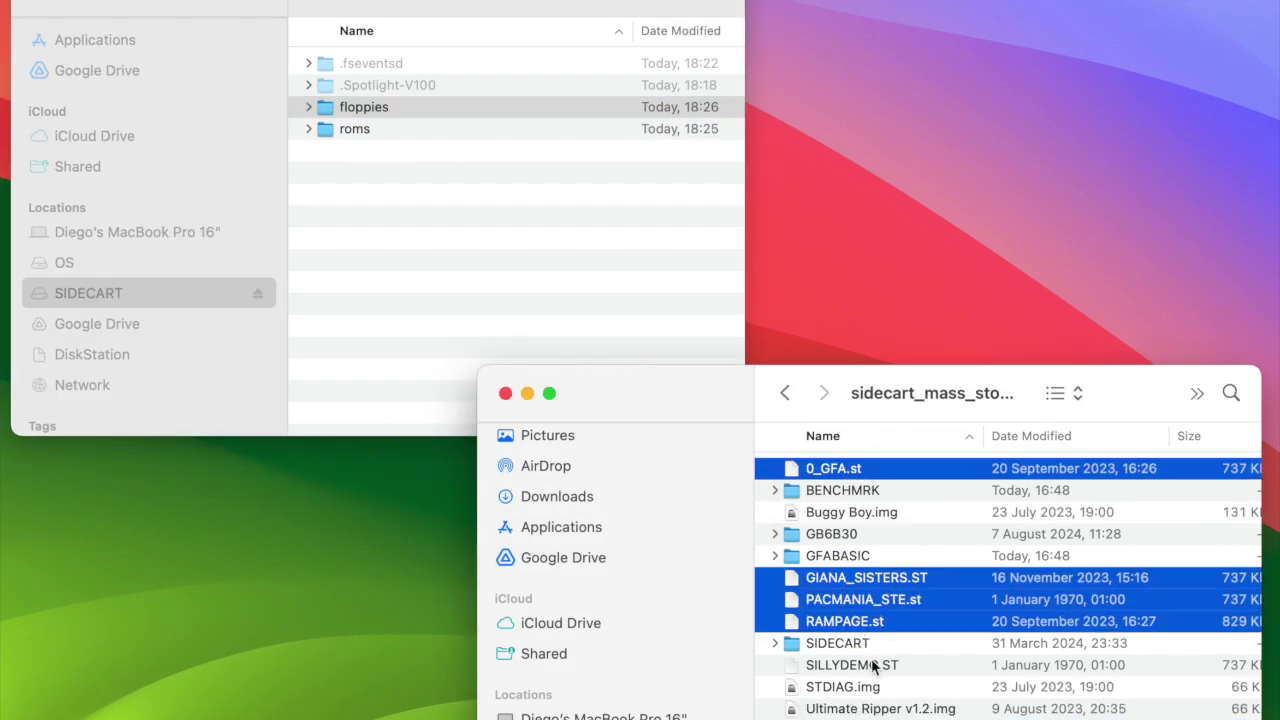
left_click(865, 666, "super")
left_click_drag(865, 666, 375, 107)
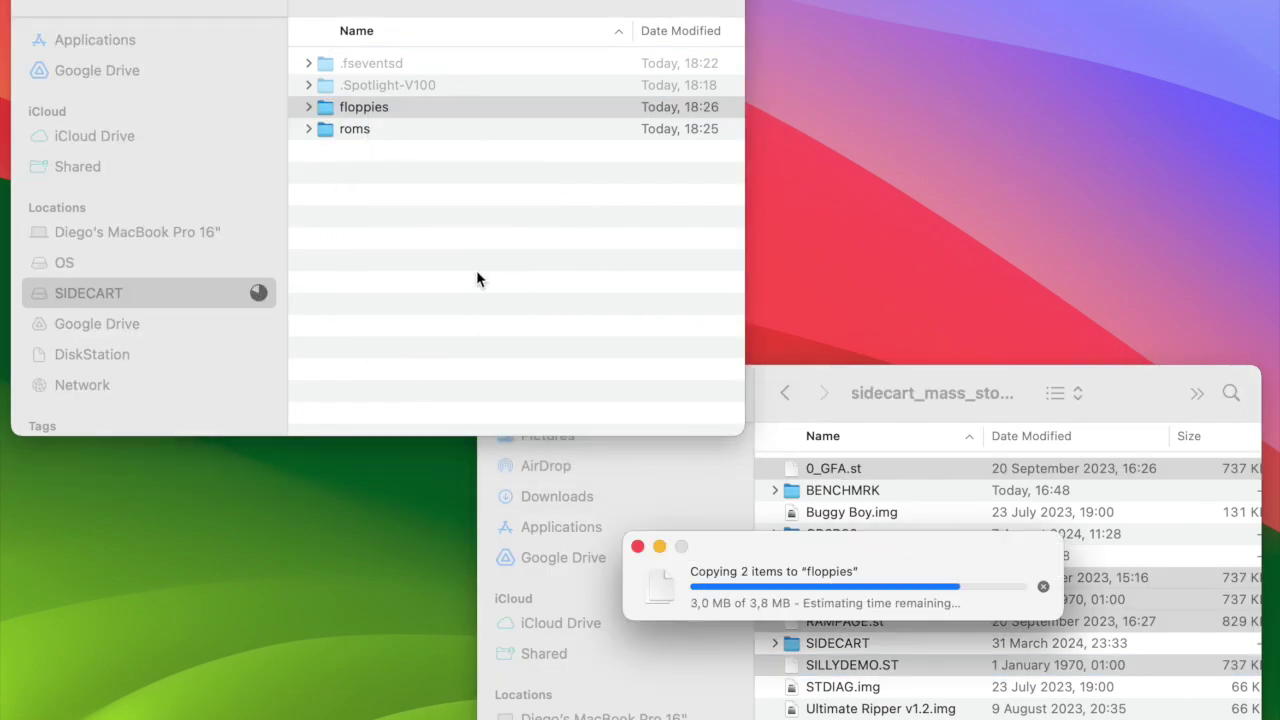
left_click(367, 194)
Create a new folder named hd on the SIDECART volume
right_click(367, 191)
left_click(375, 203)
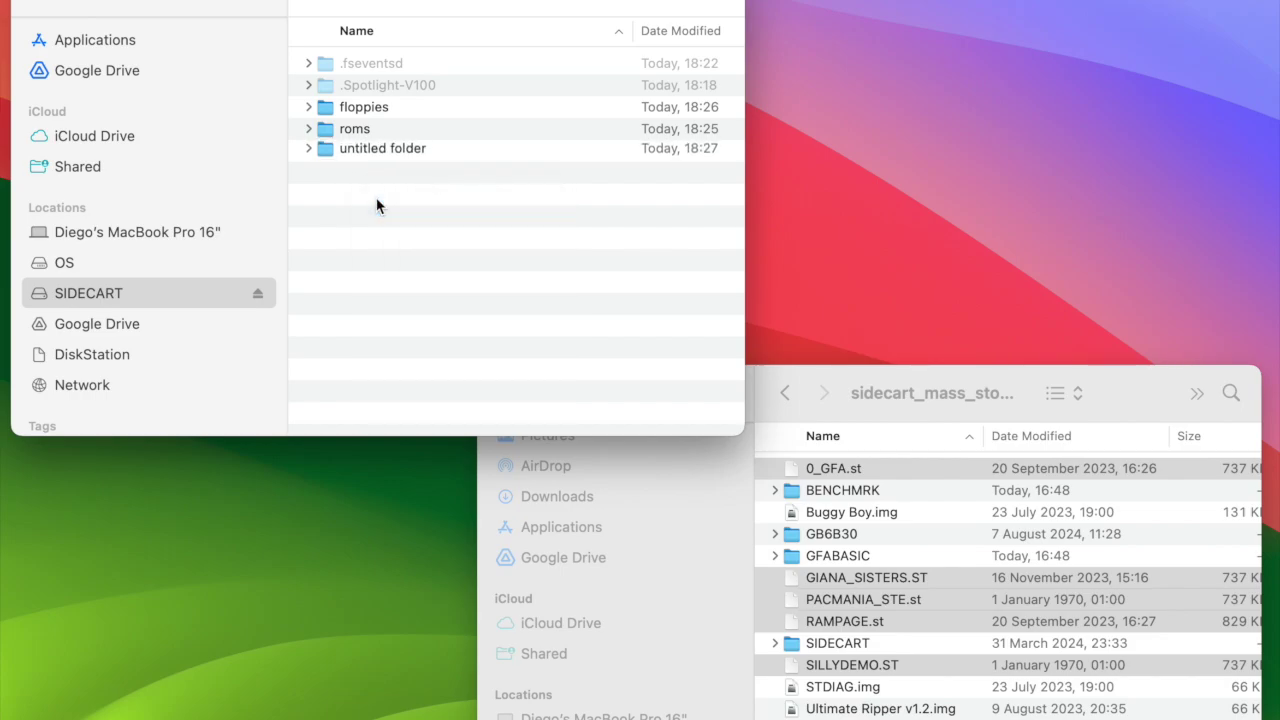
type("hd")
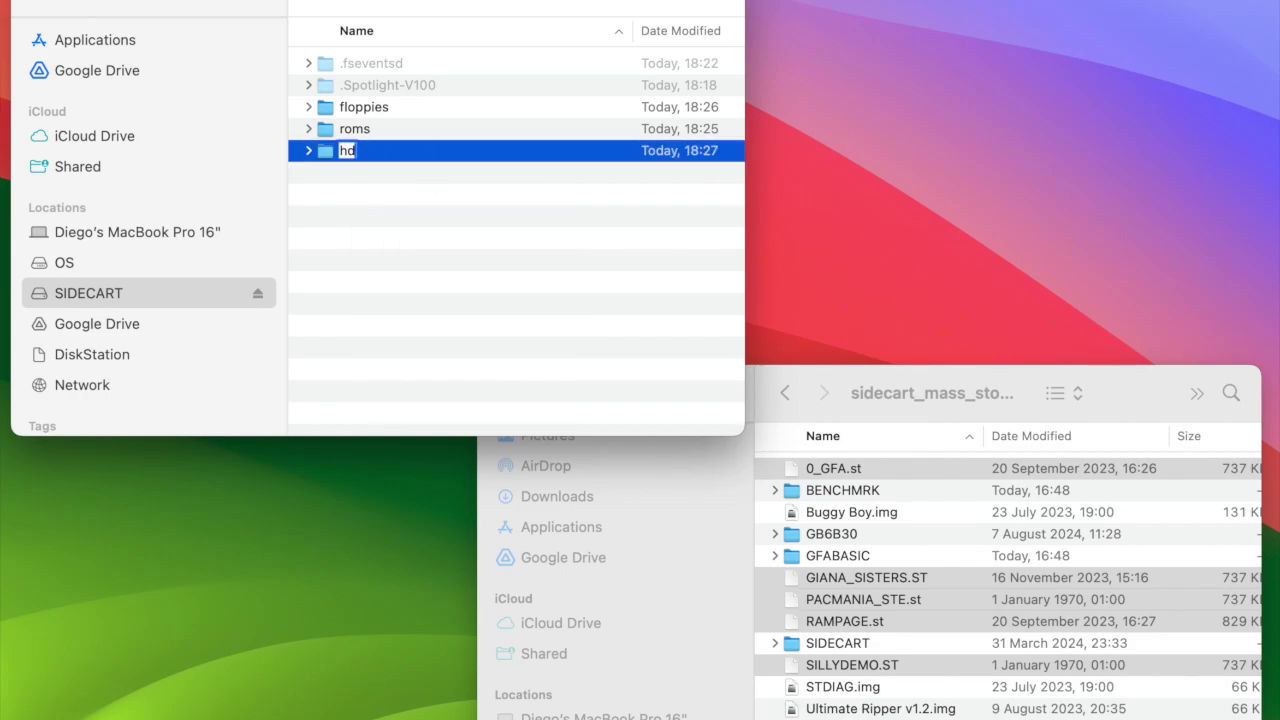
key("Return")
Copy the BENCHMRK, GB6B30, GFABASIC and SIDECART folders into hd
left_click(834, 491)
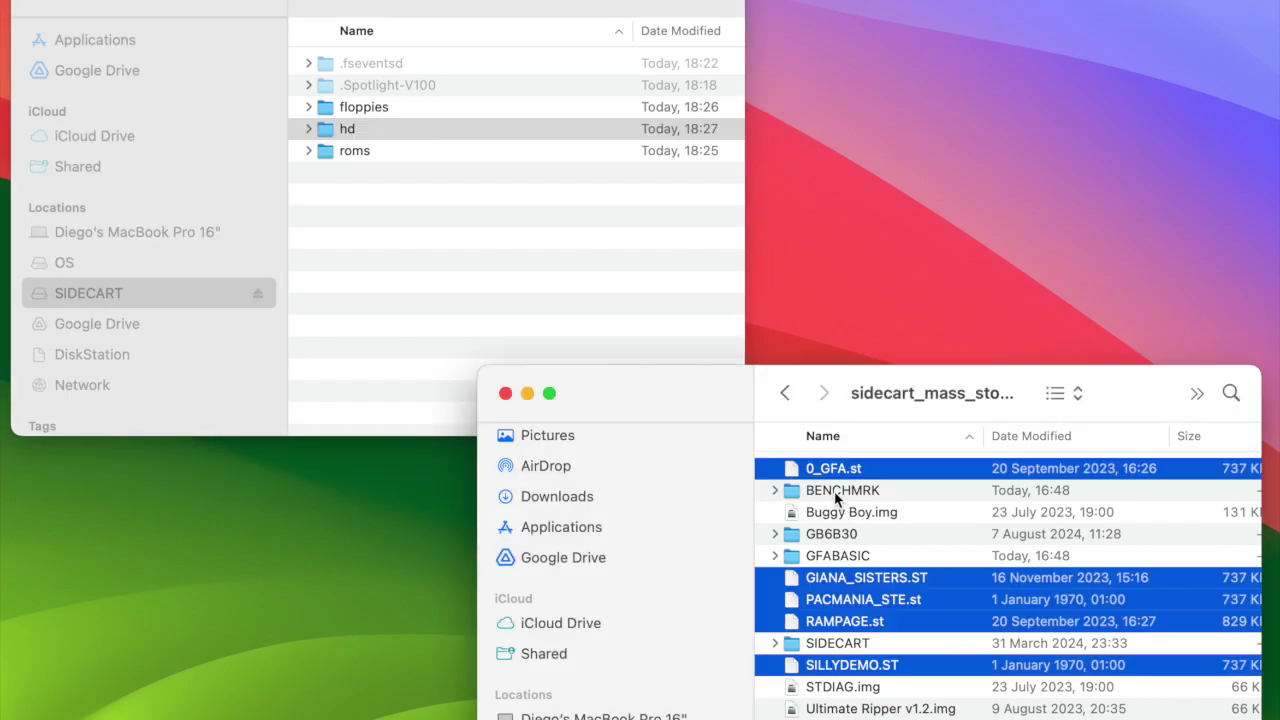
left_click(834, 534, "super")
left_click(834, 555, "super")
left_click(833, 643, "super")
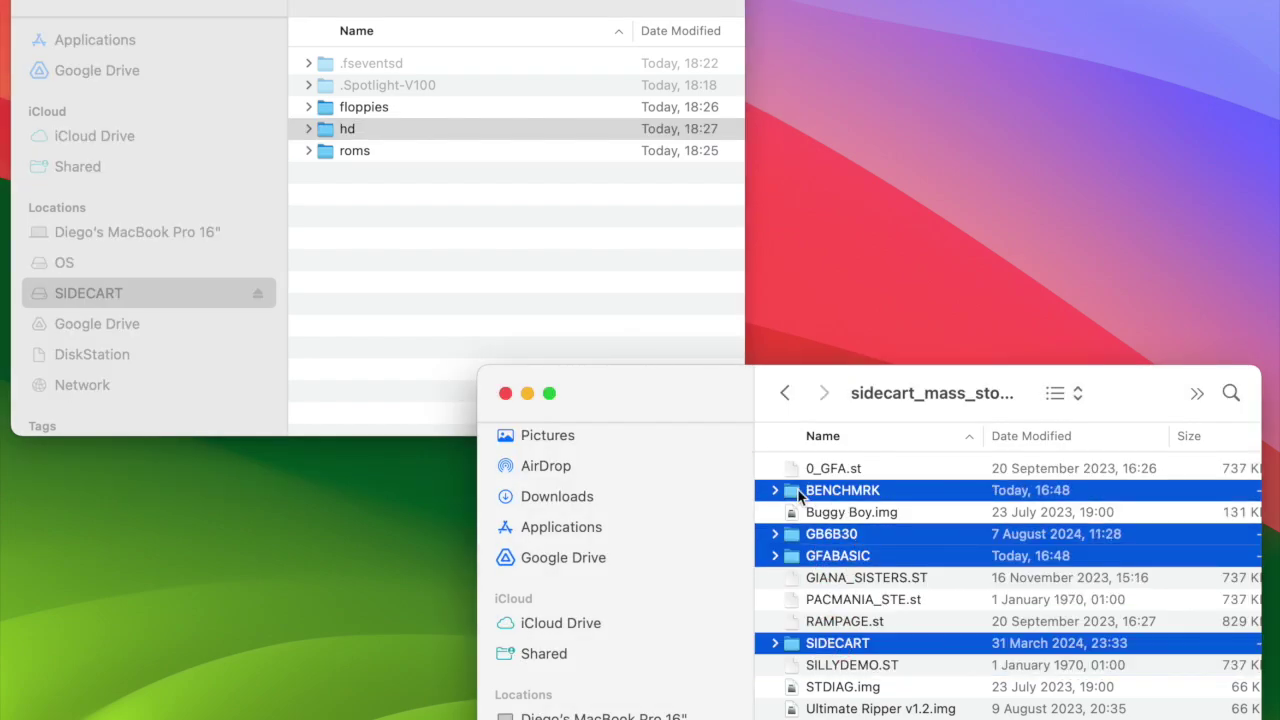
left_click_drag(833, 643, 351, 127)
left_click(423, 233)
left_click(375, 208)
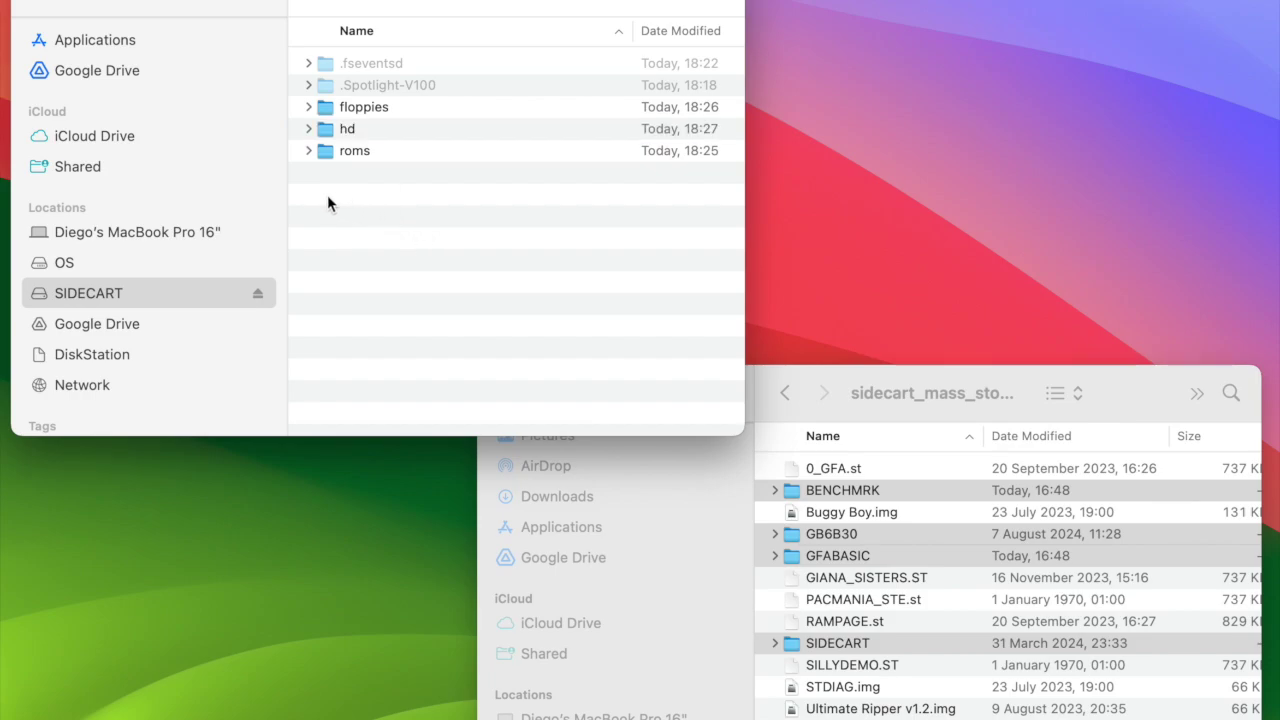
Enter the Wi-Fi password and save it to the SIDECART root as the dot-file .wifipass
type("MYV")
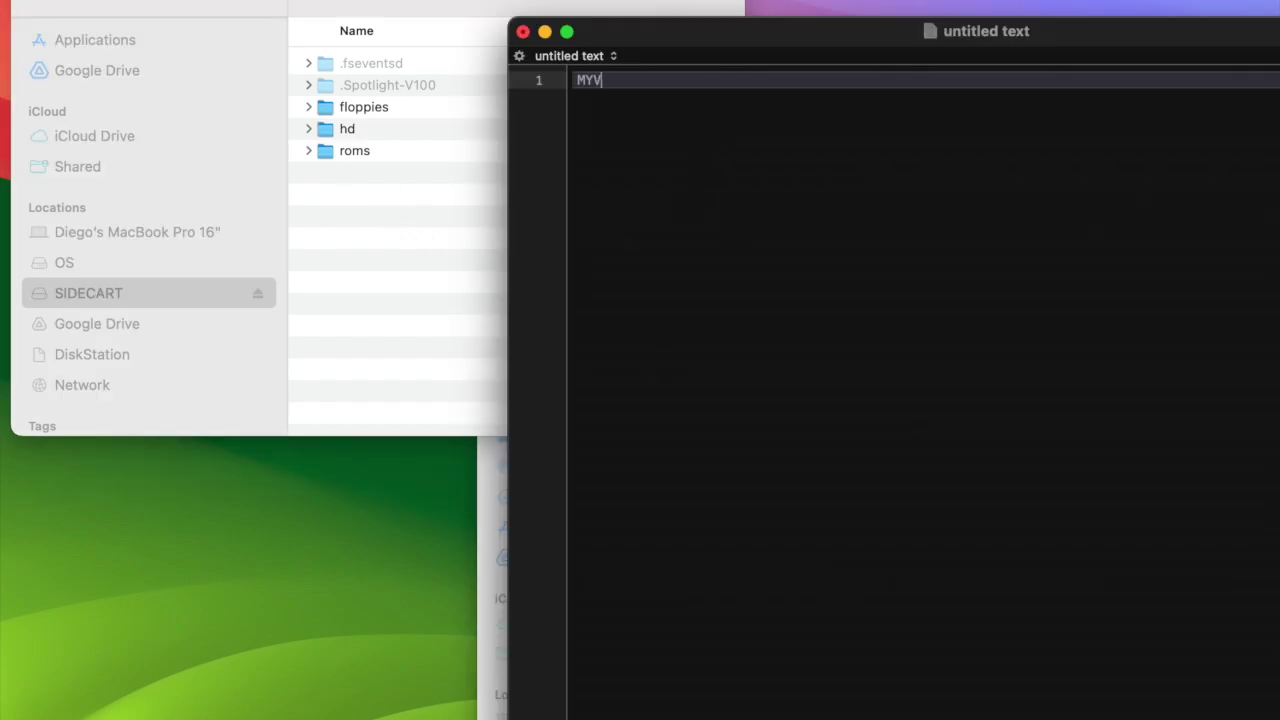
type("ERLONGPASSWORD")
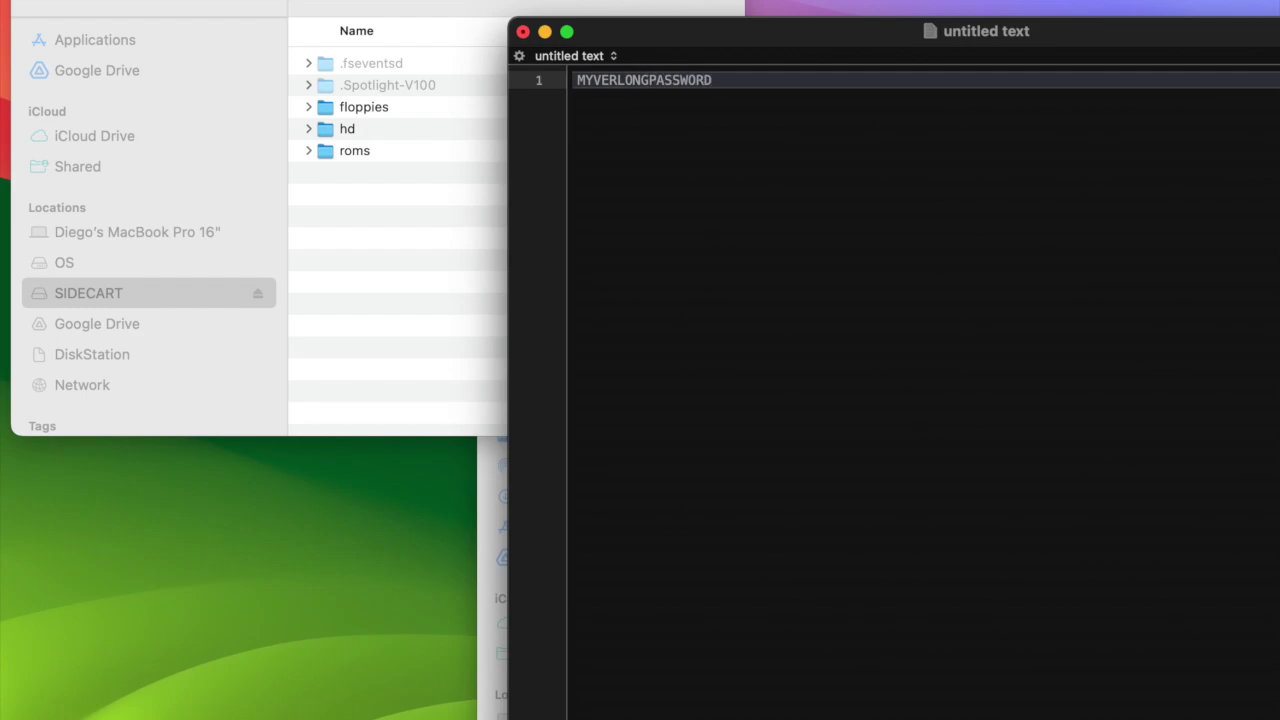
type("Y")
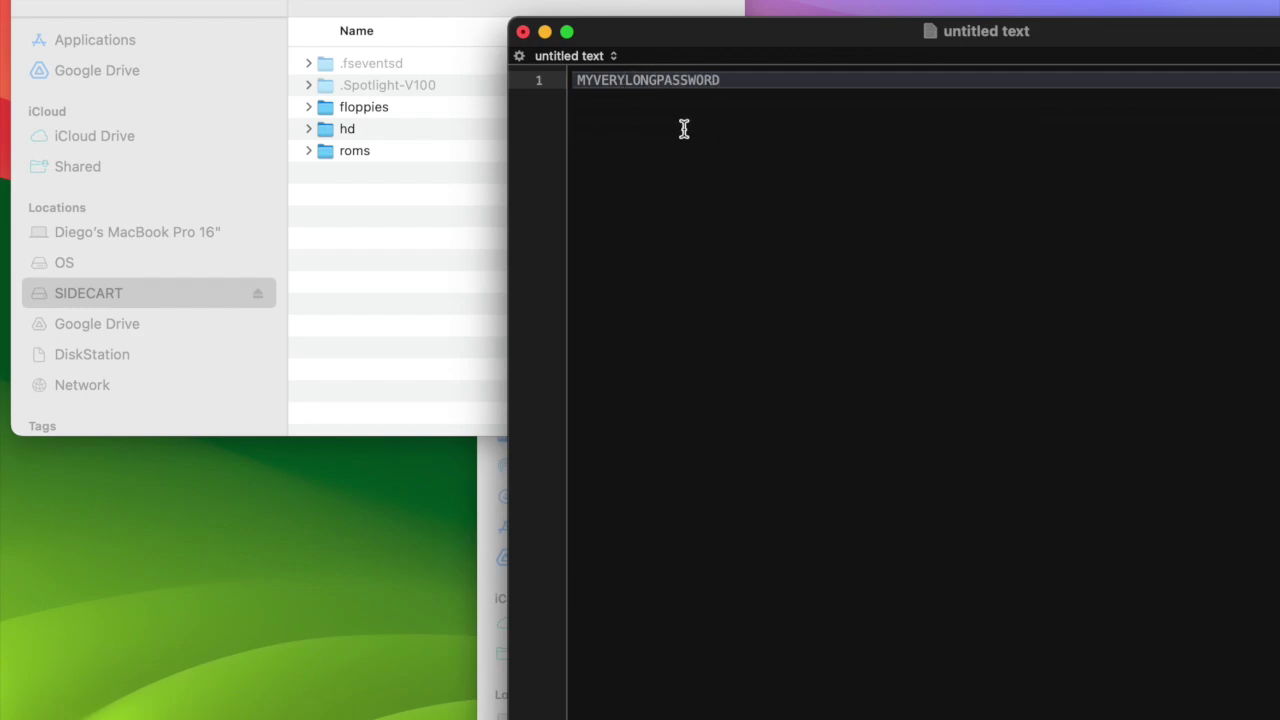
left_click(135, 0)
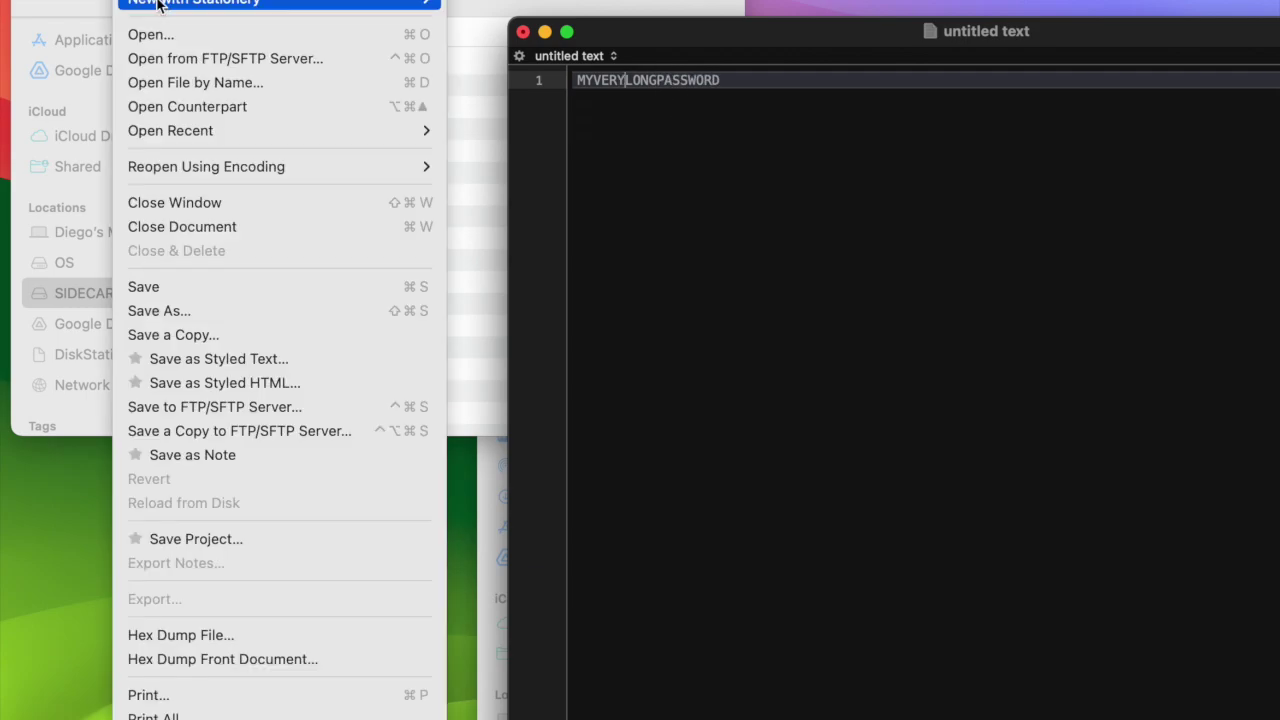
left_click(168, 288)
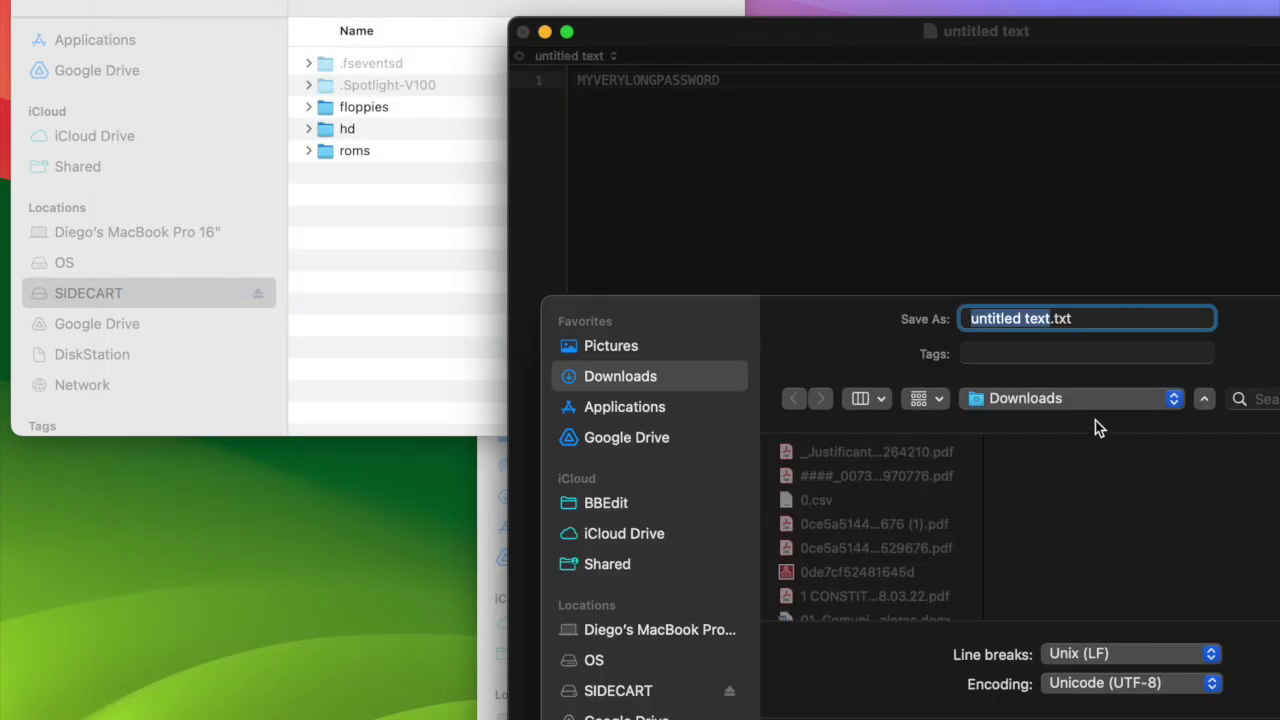
left_click(648, 692)
left_click(1098, 318)
key("super+a")
type(".wifipass")
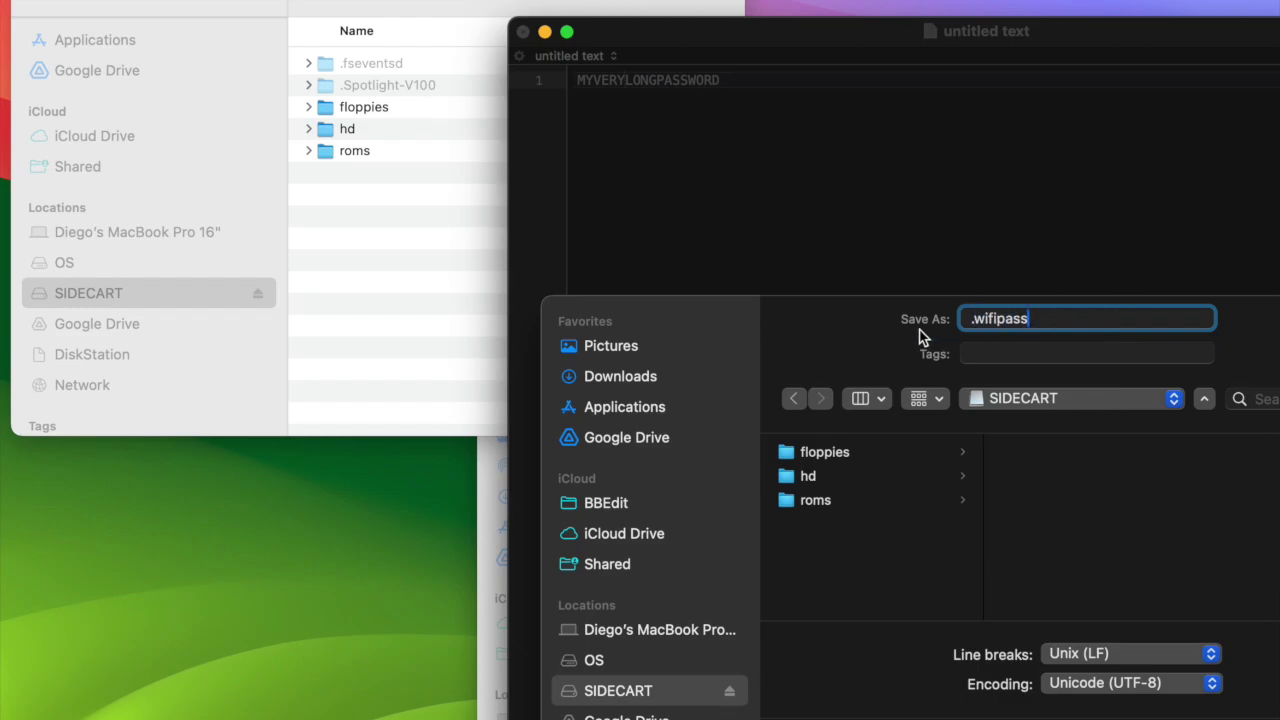
key("Return")
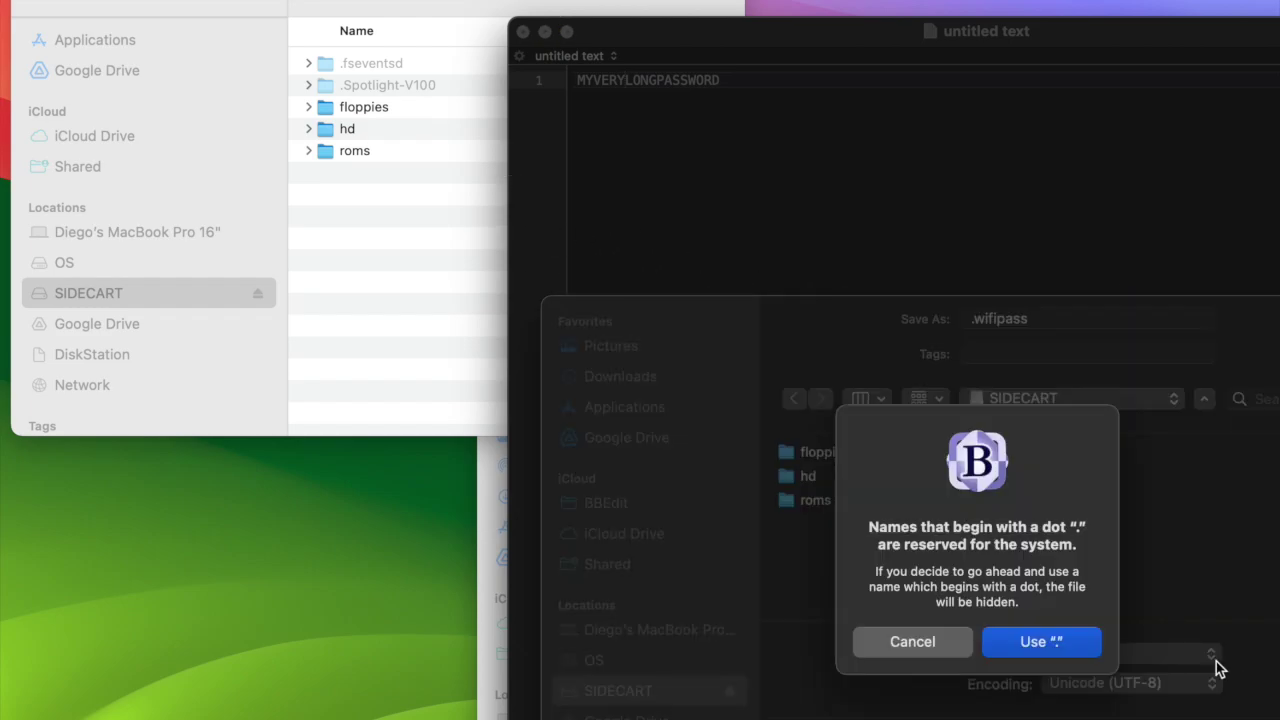
left_click(1037, 647)
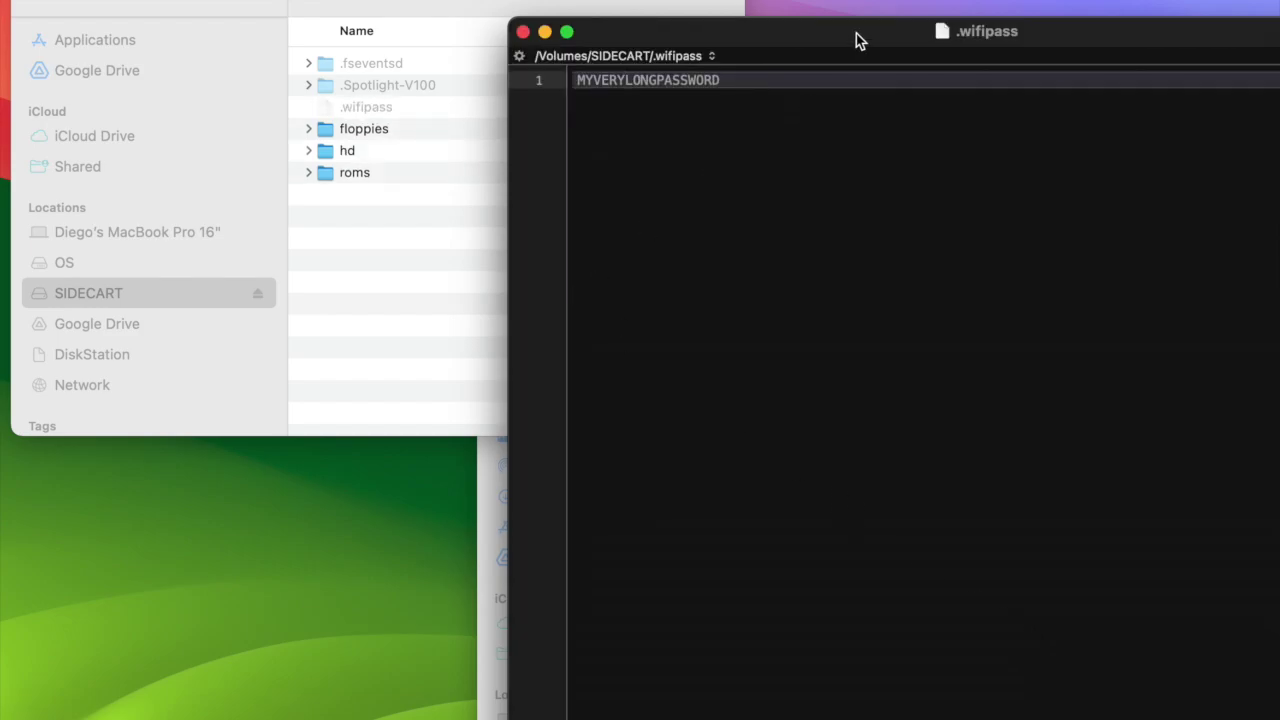
left_click_drag(857, 35, 540, 35)
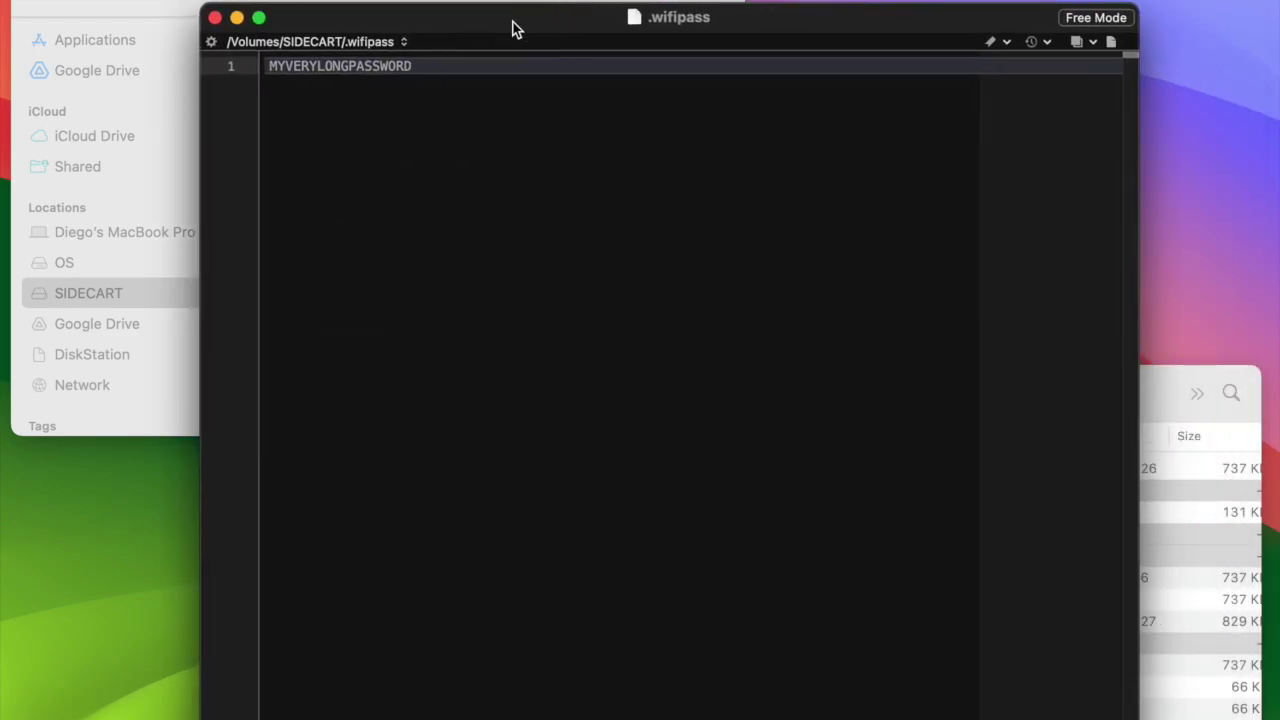
Close the .wifipass document and type STDIAG.log into a new BBEdit document
left_click(215, 18)
key("super+n")
left_click(883, 22)
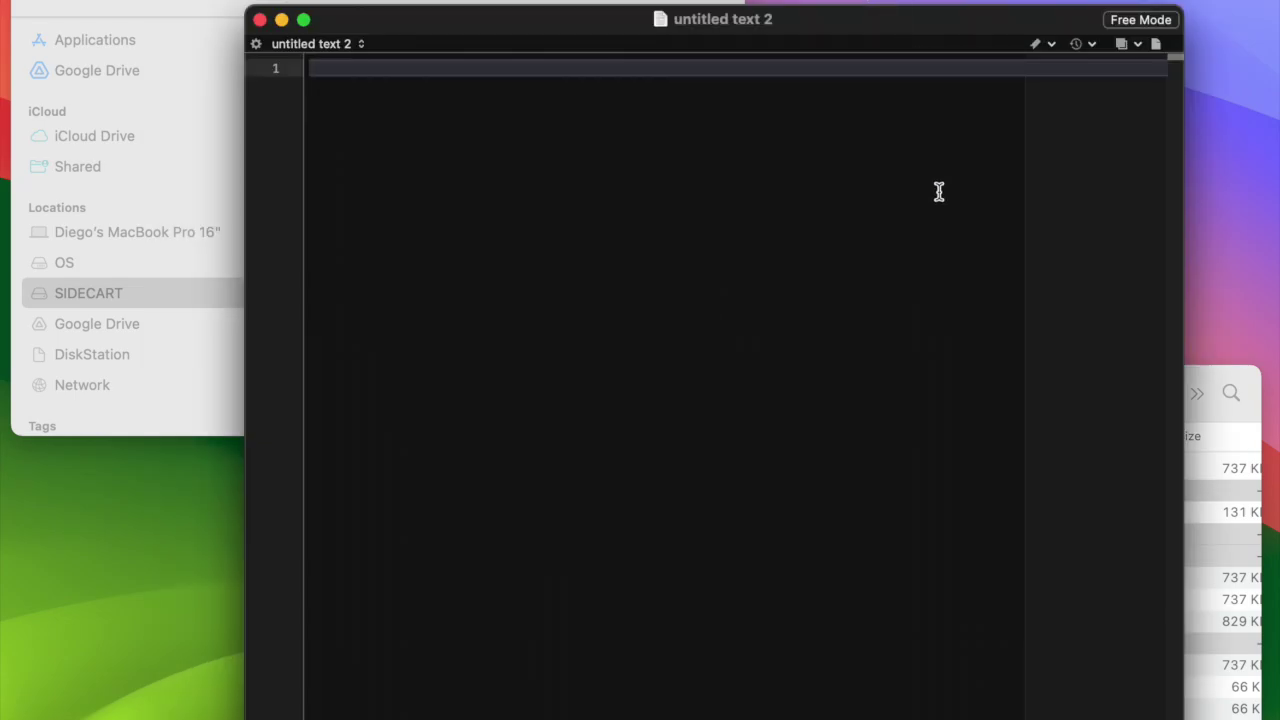
left_click(823, 311)
type("STDI")
type("AG.log")
Save the new document as the dot-file .romrescue, then close it
left_click(176, 4)
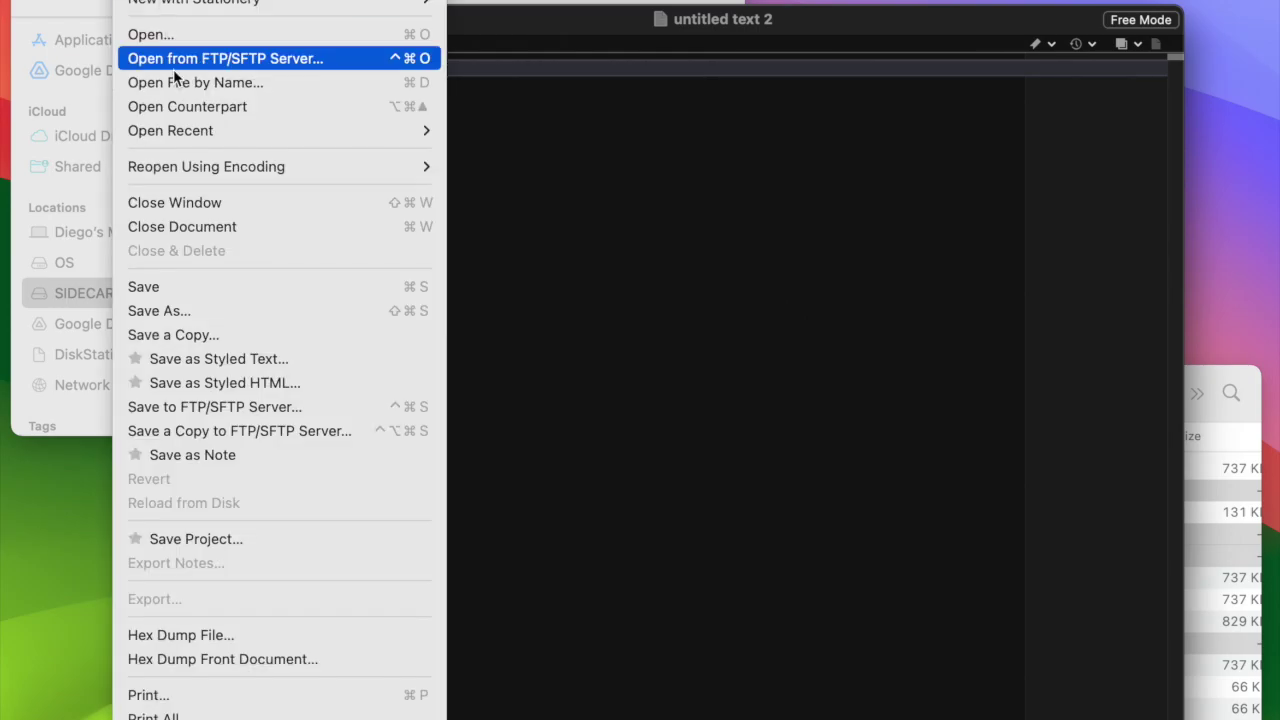
left_click(172, 290)
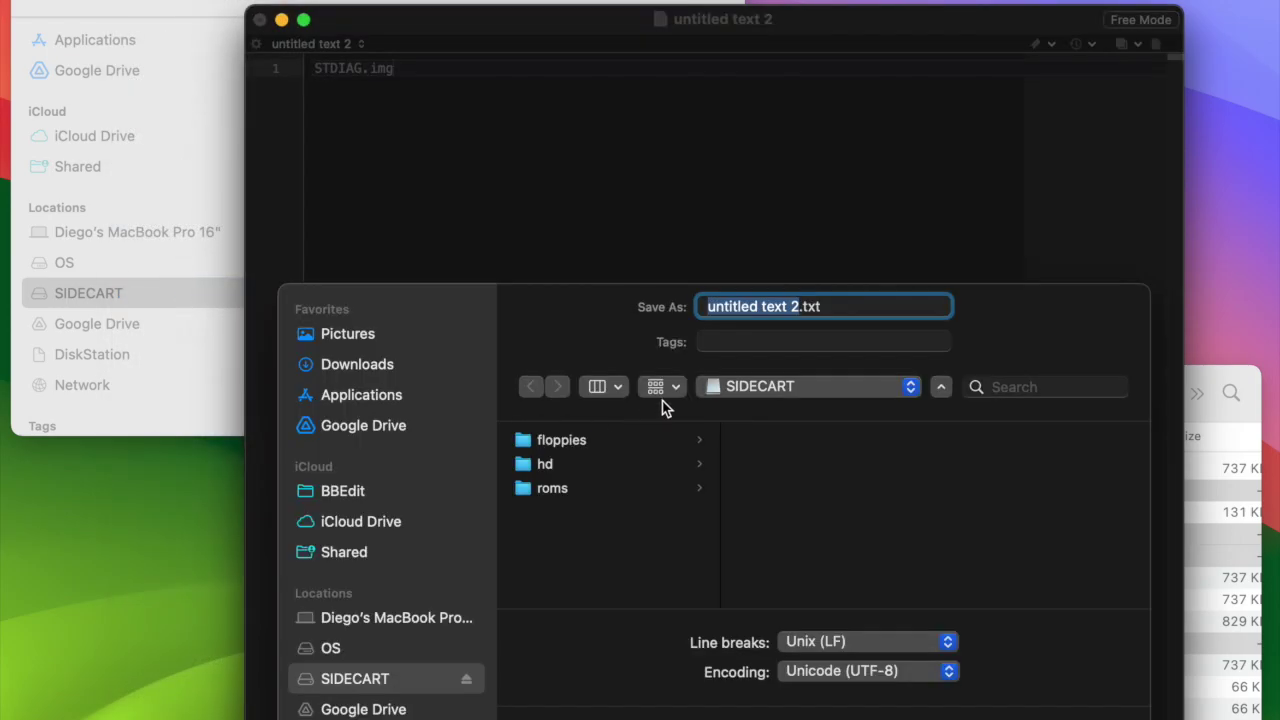
triple_click(845, 308)
key("BackSpace")
type(".romrescue")
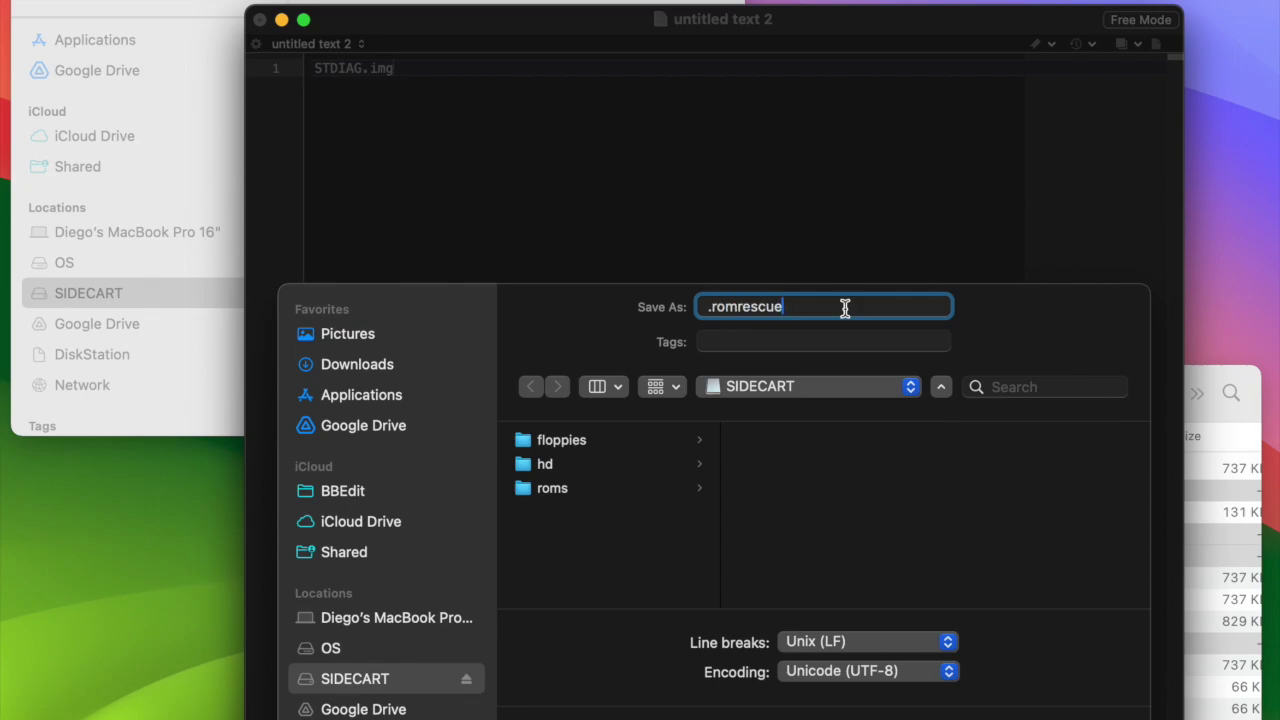
key("Return")
left_click(790, 630)
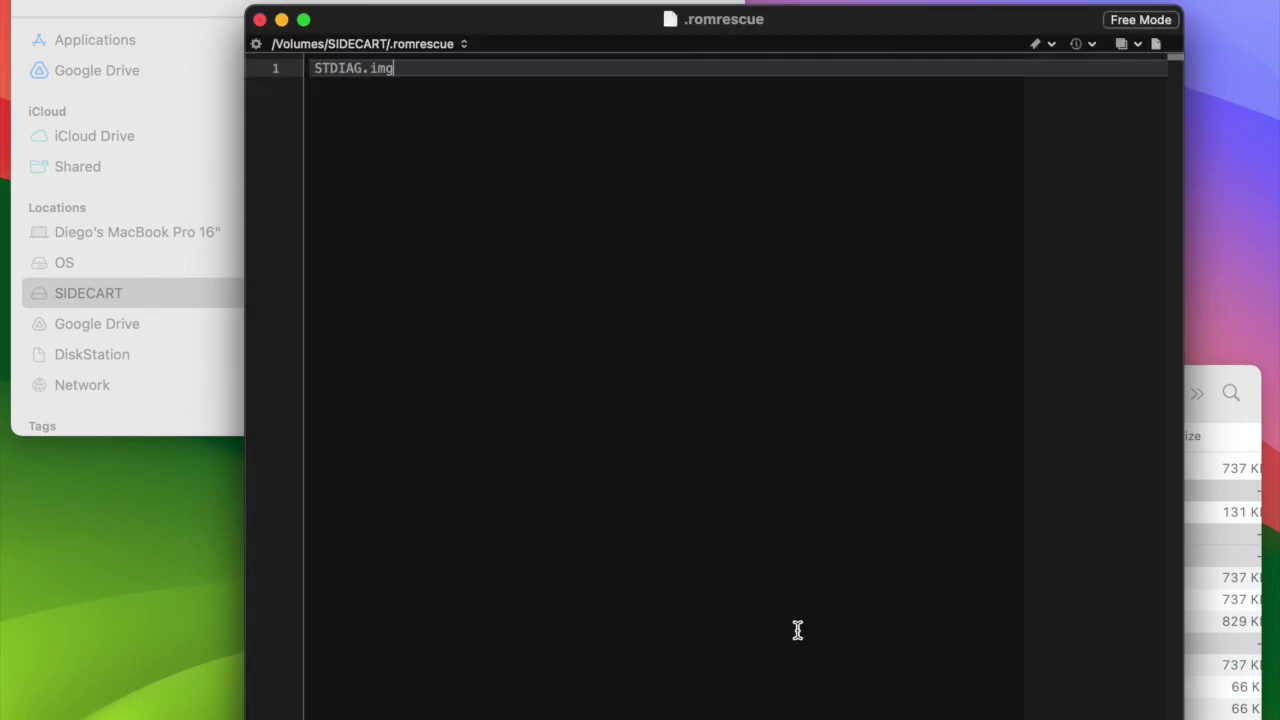
left_click(260, 21)
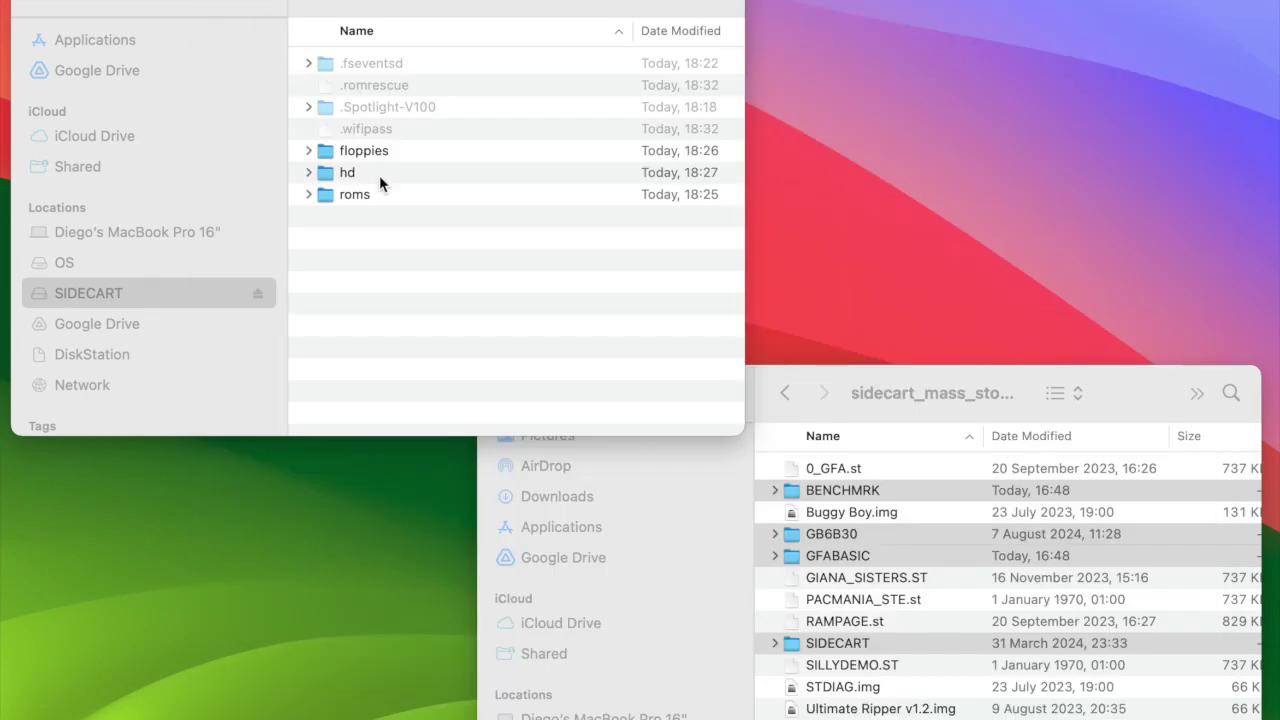
Rename the .romrescue file to .romrescueX
left_click(403, 85)
key("Return")
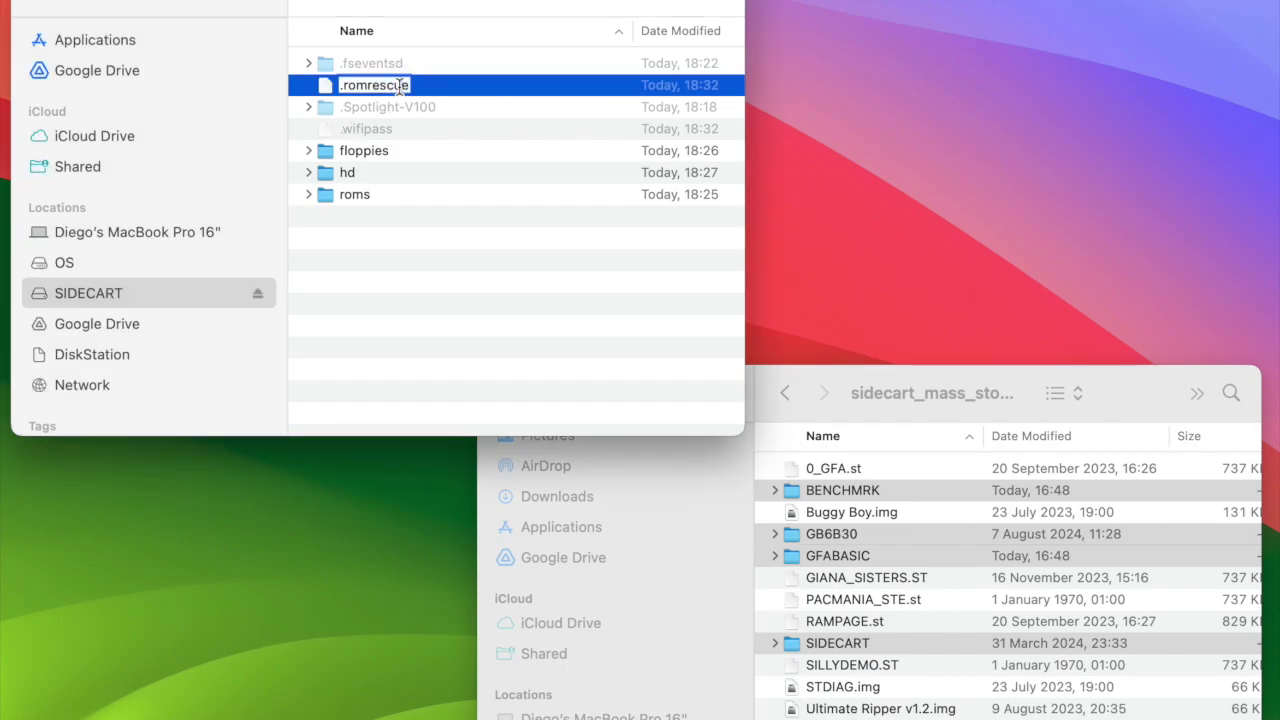
key("Right")
type("X")
key("Return")
Rename .wifipass to .wifipassX and eject the SIDECART volume
left_click(380, 129)
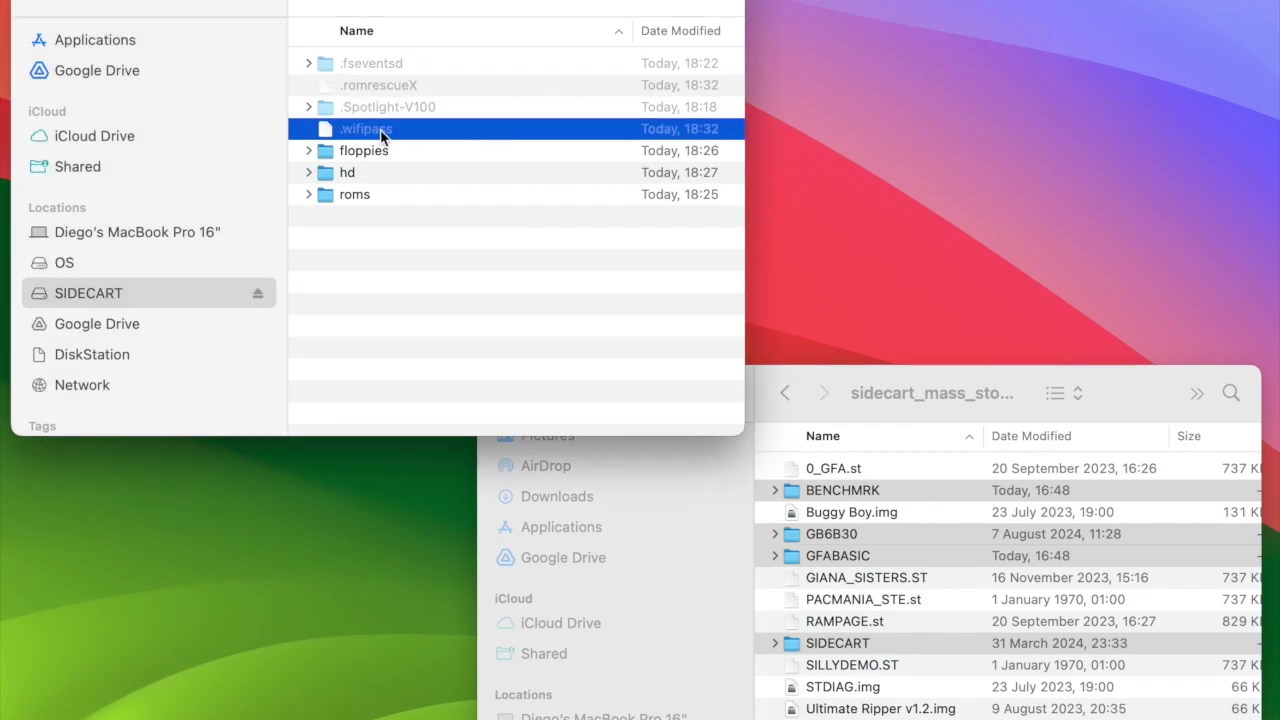
key("Return")
key("Right")
type("X")
key("Return")
left_click(259, 294)
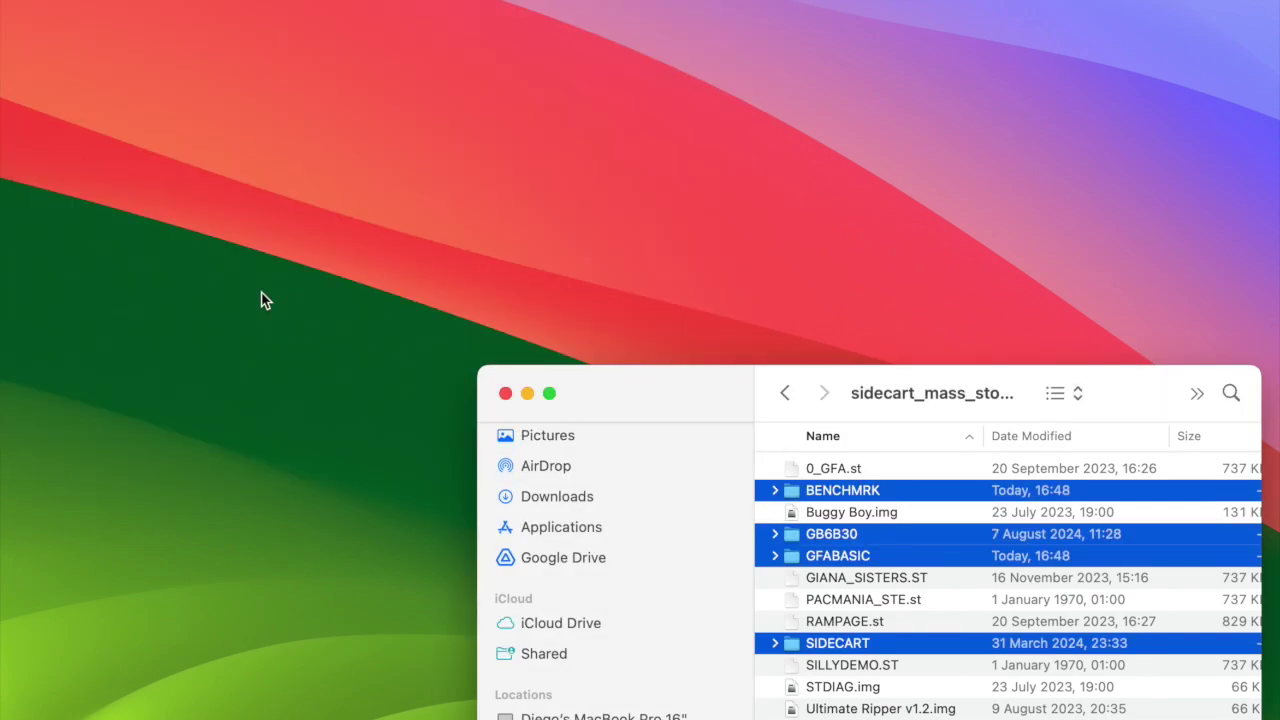